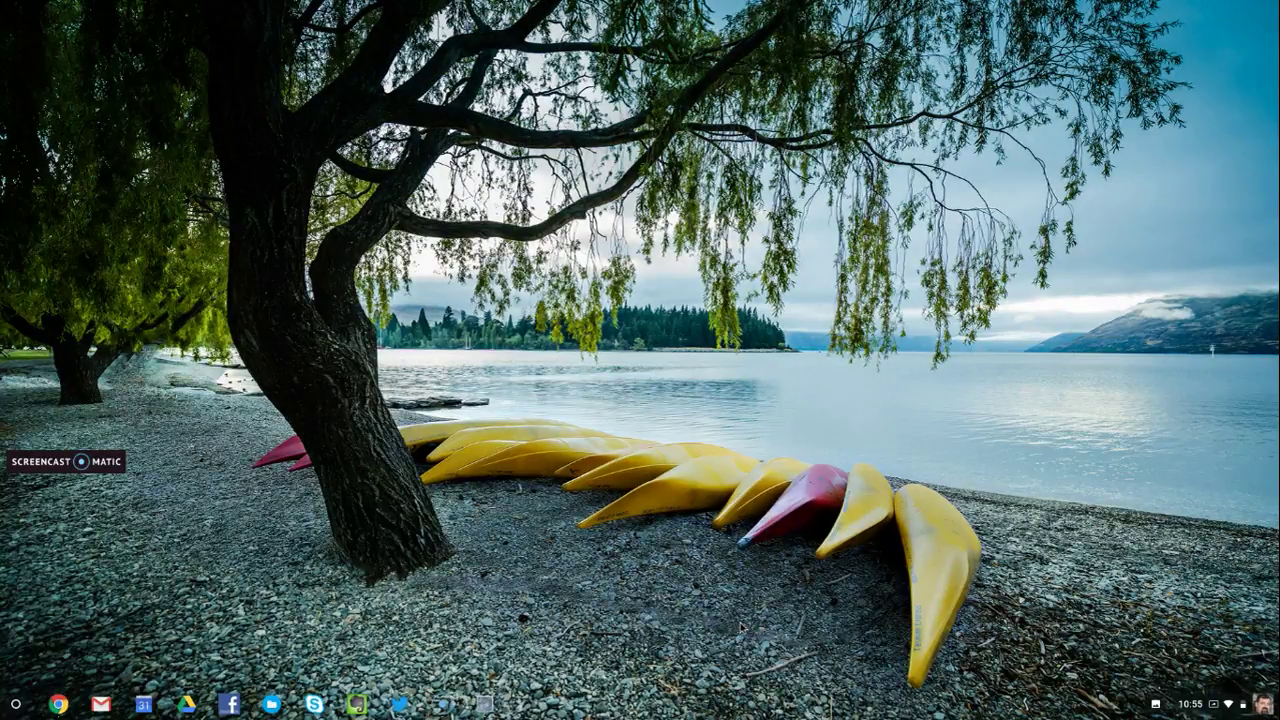
Step: Open Chrome OS Settings from the status tray to show Network, Bluetooth and People
left_click(1265, 703)
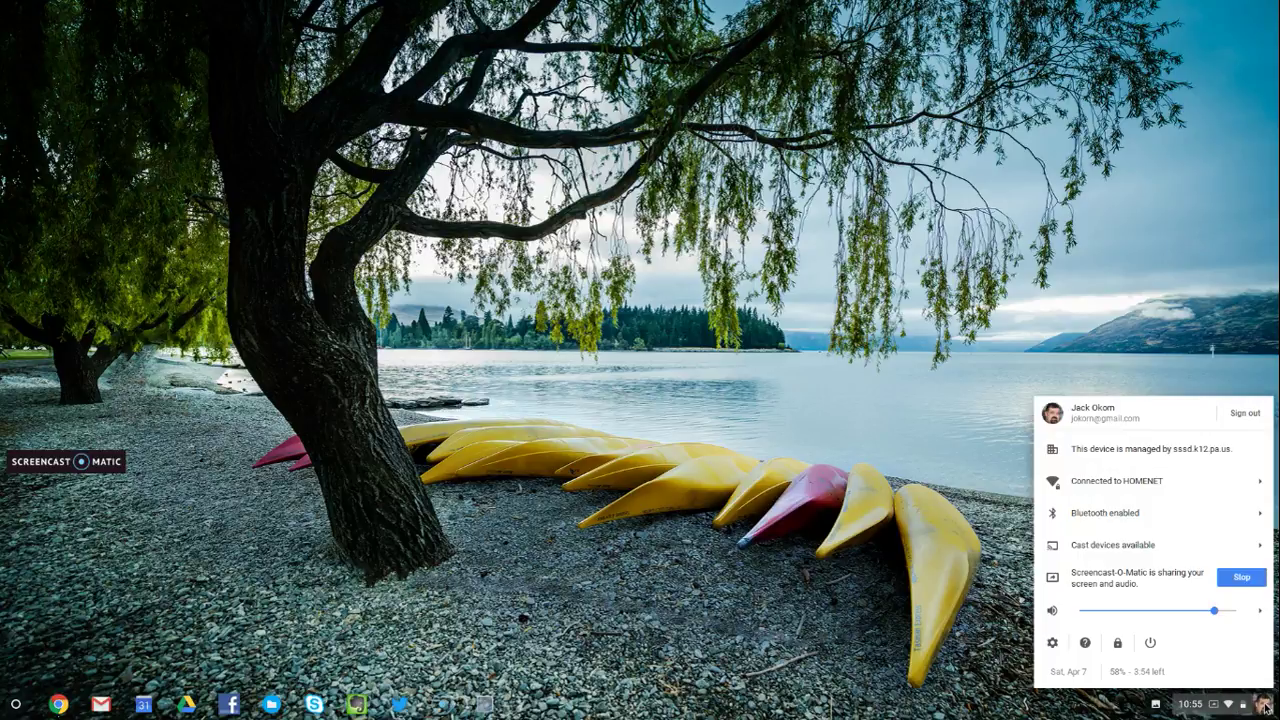
left_click(1052, 644)
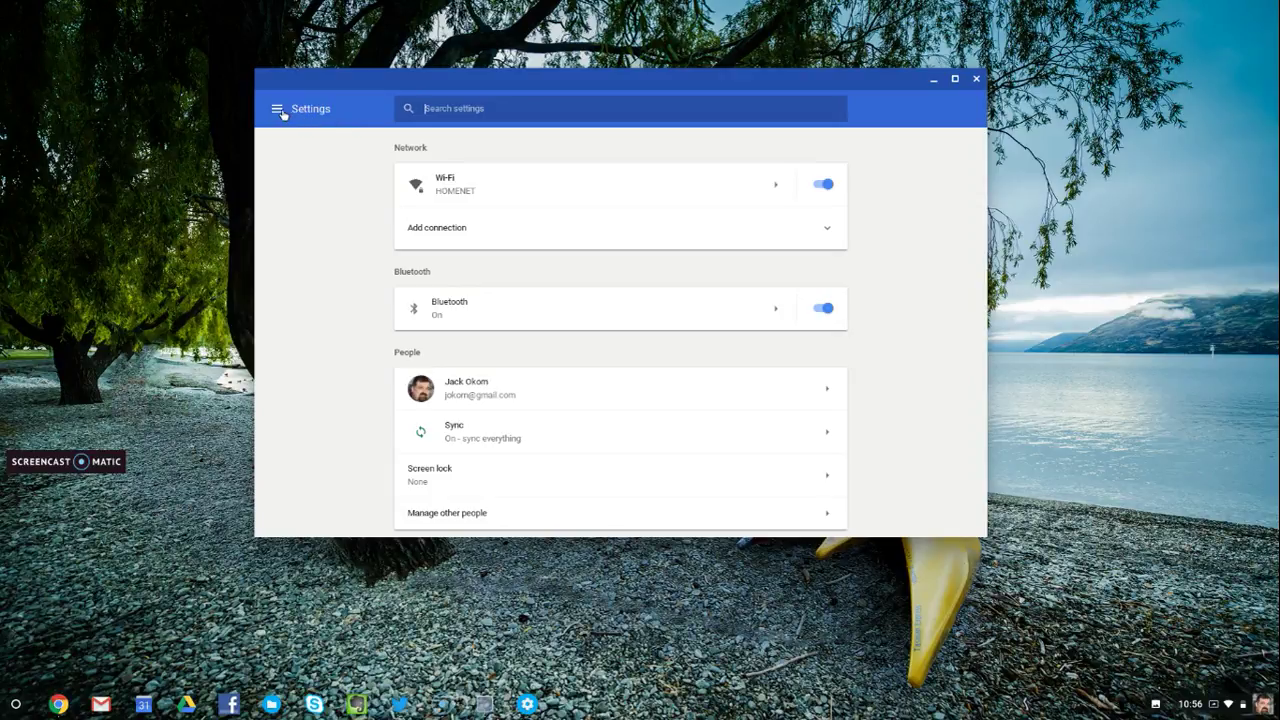
Step: Go to About Chrome OS and check for updates, confirming version 65 is current
left_click(277, 109)
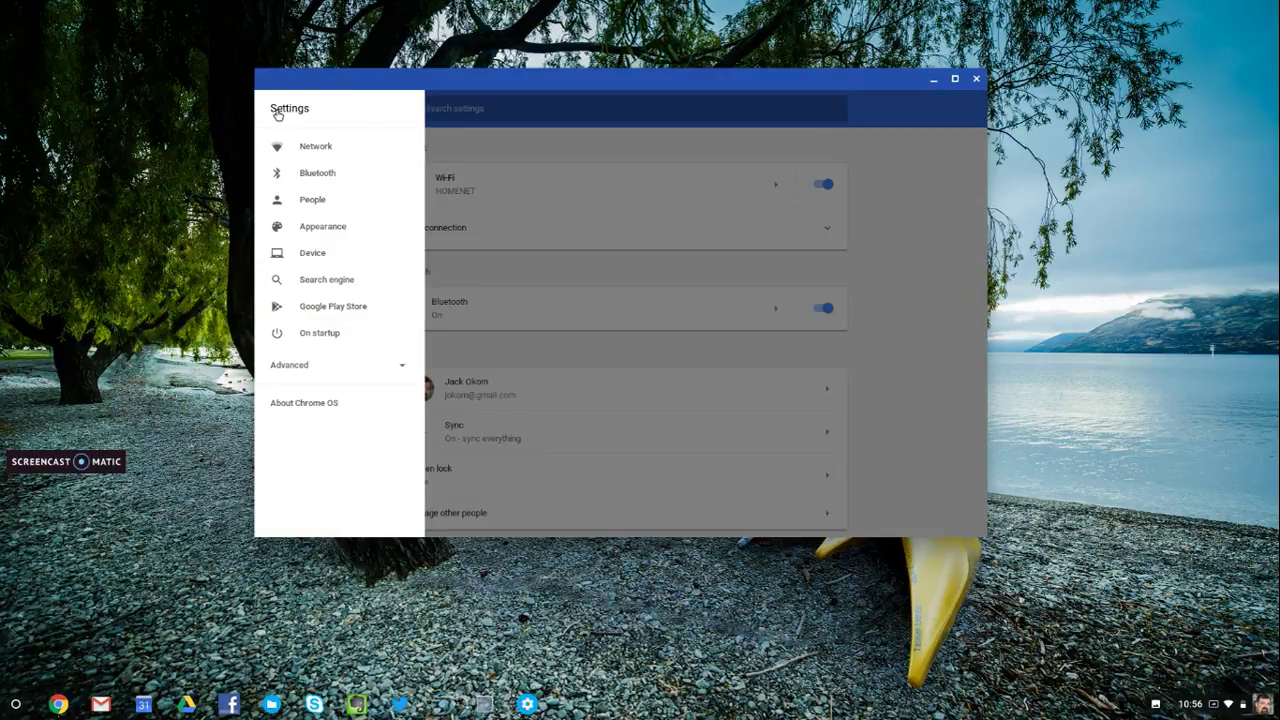
left_click(292, 408)
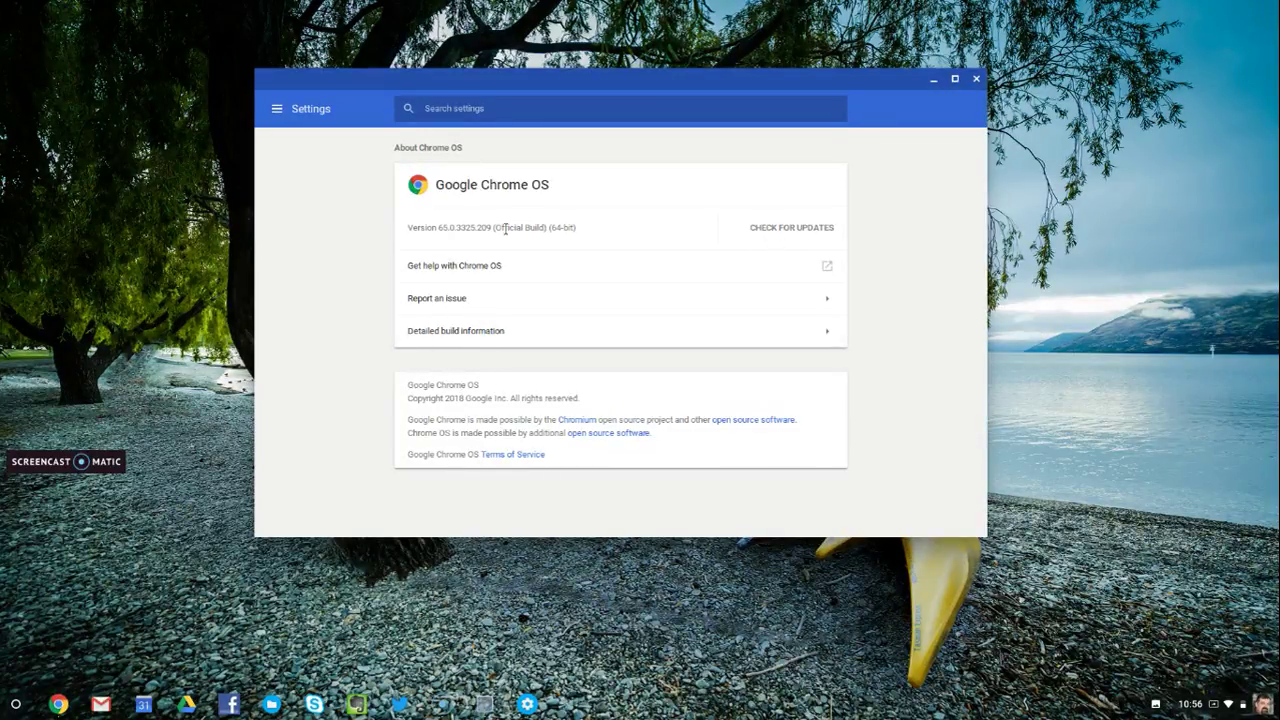
left_click(768, 230)
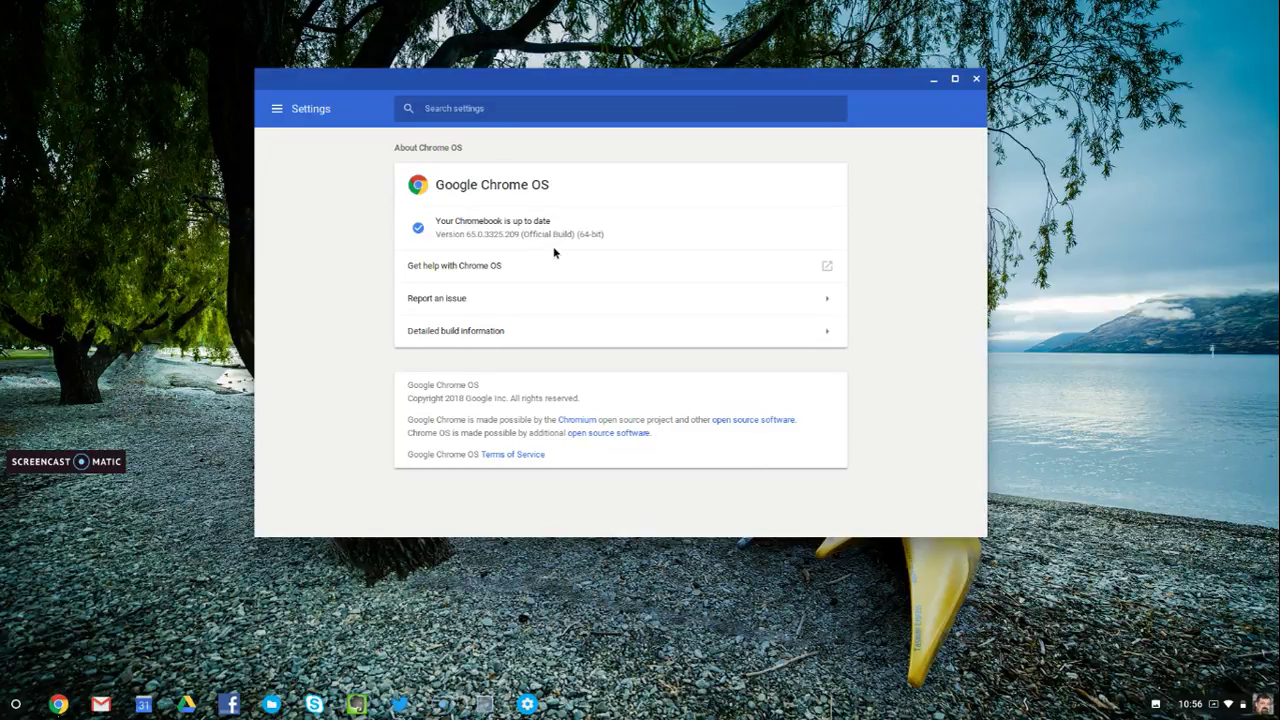
left_click(473, 334)
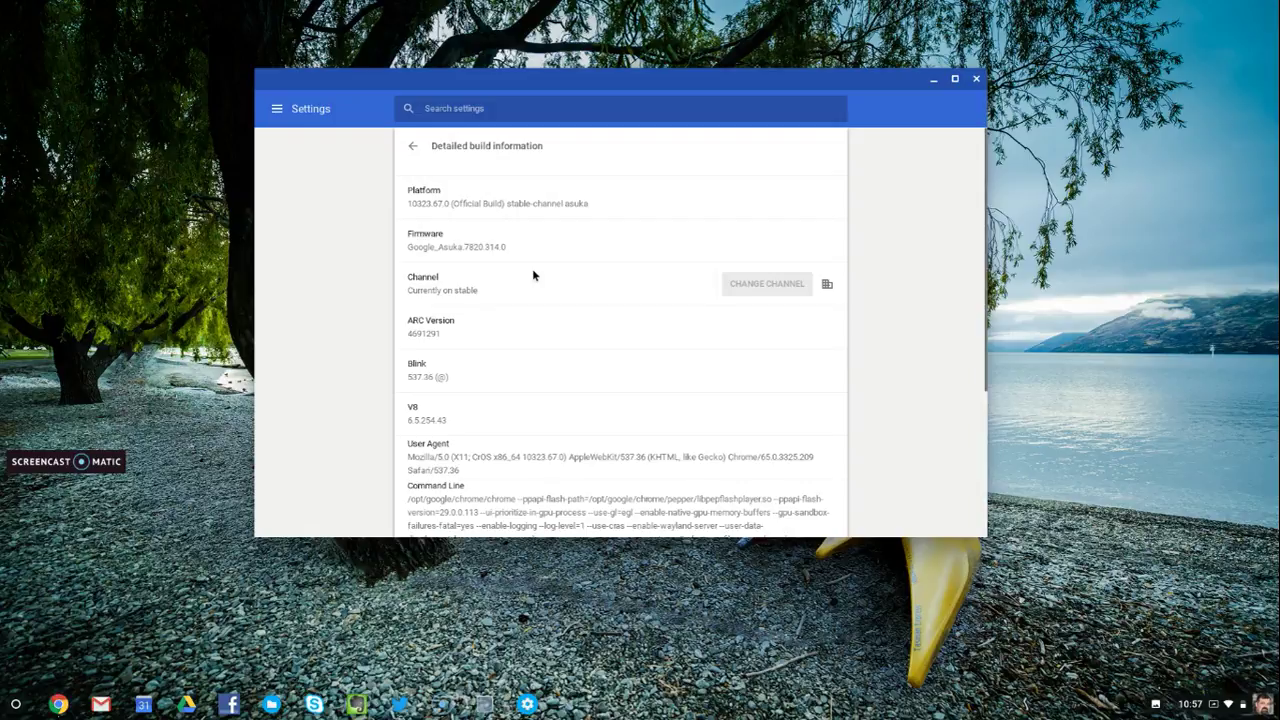
scroll(536, 315, "down", 2)
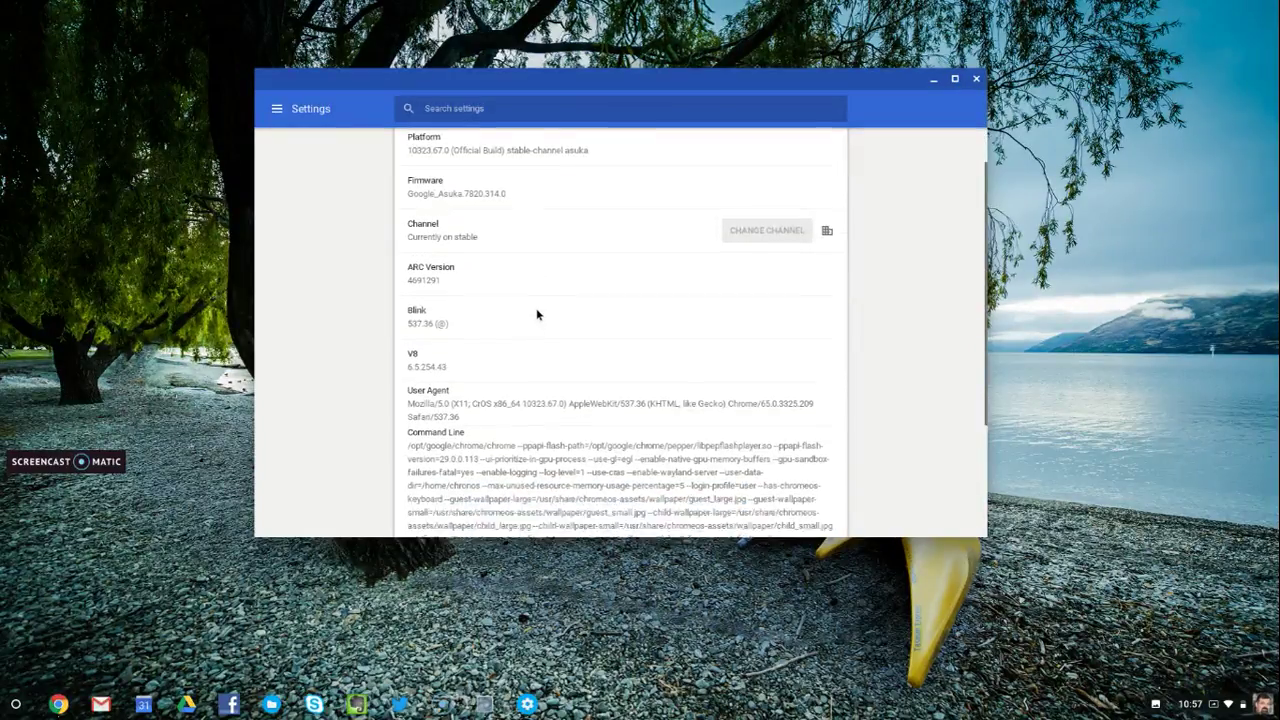
scroll(536, 315, "down", 1)
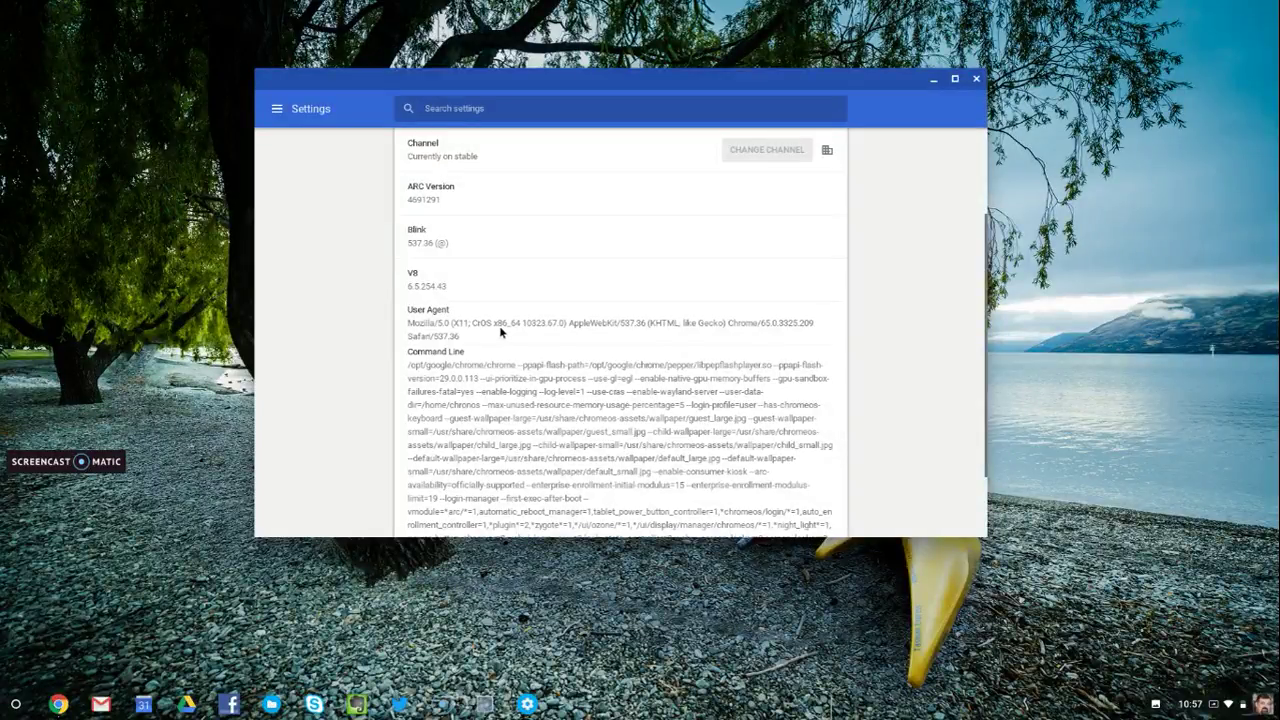
scroll(512, 333, "down", 2)
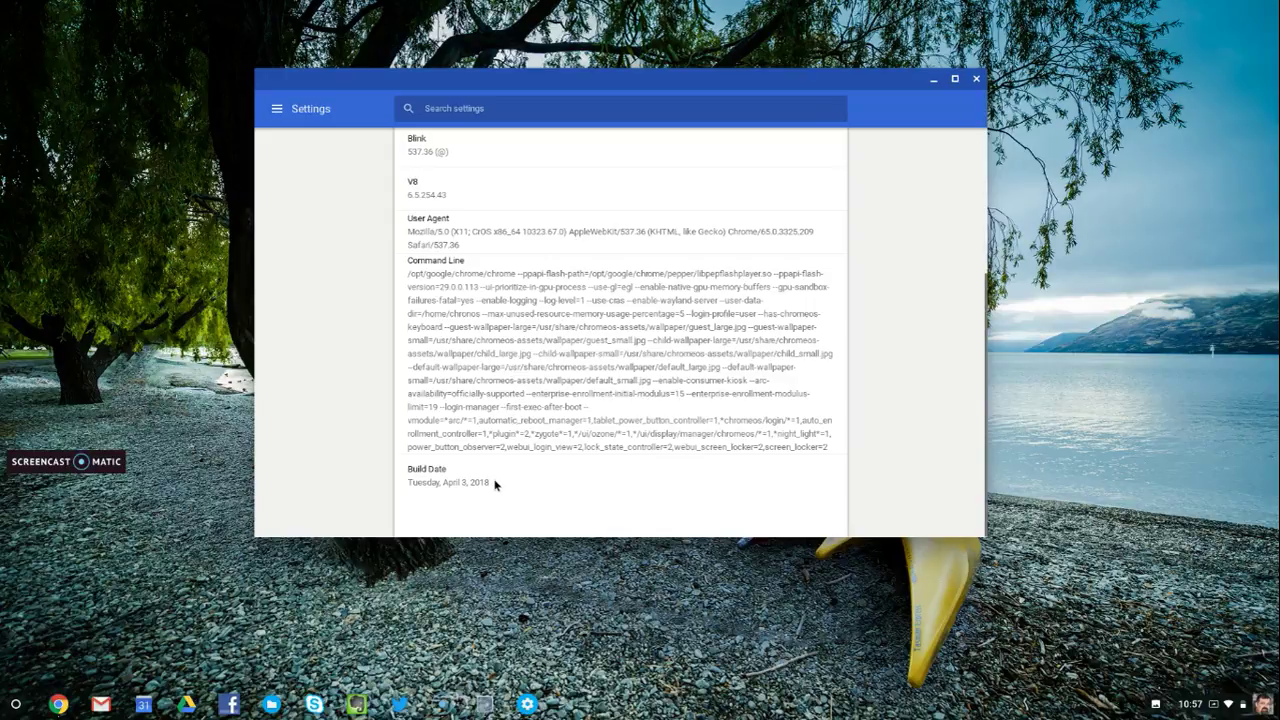
left_click_drag(494, 483, 408, 483)
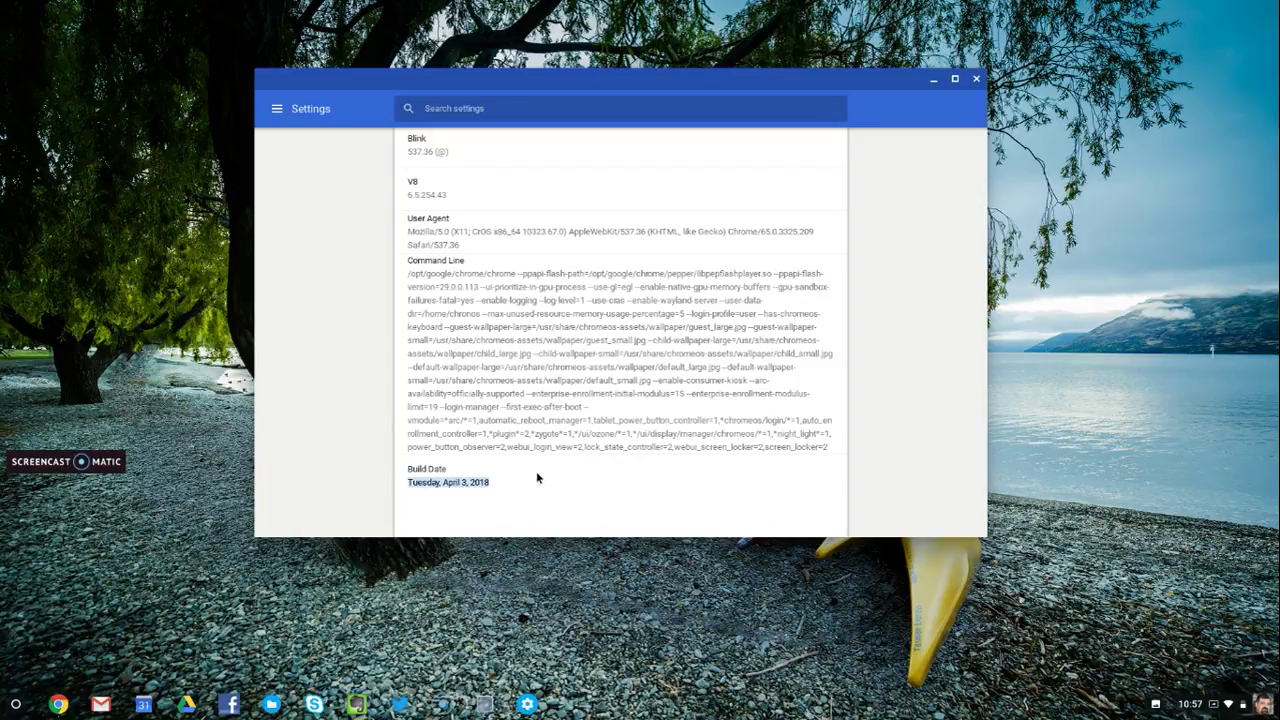
scroll(536, 477, "up", 1)
scroll(536, 477, "up", 3)
scroll(540, 470, "up", 1)
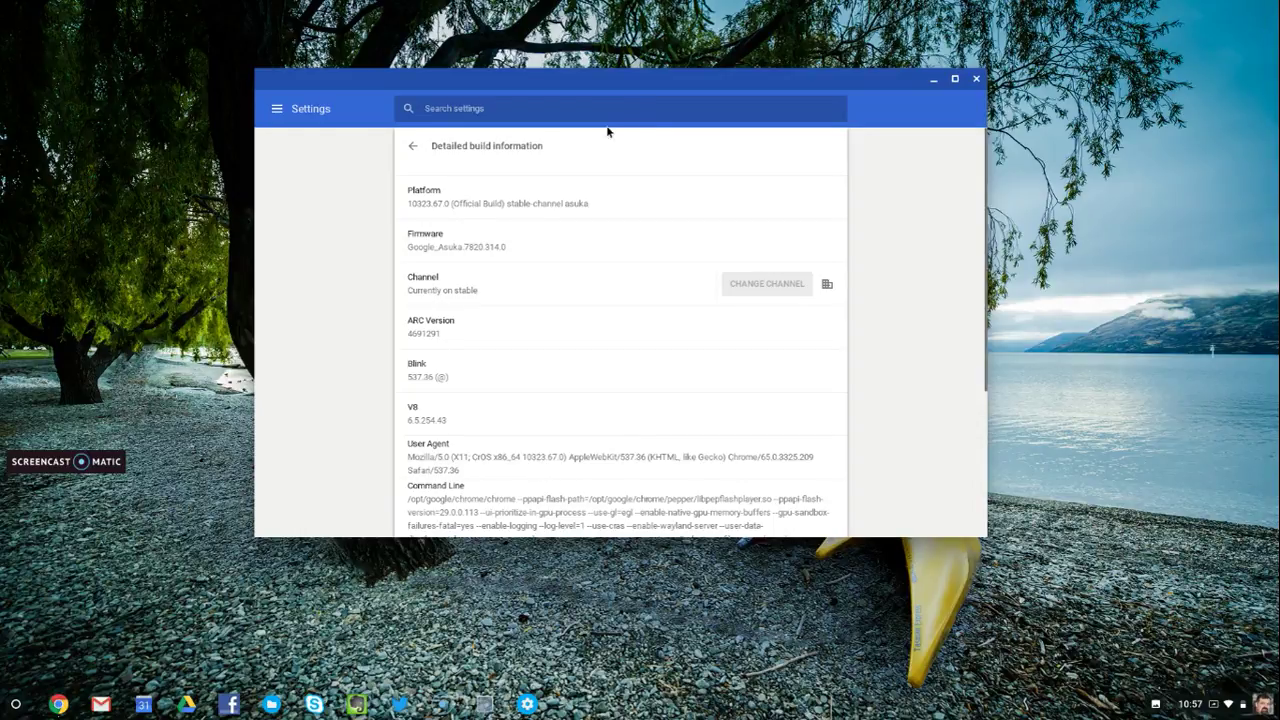
left_click(412, 145)
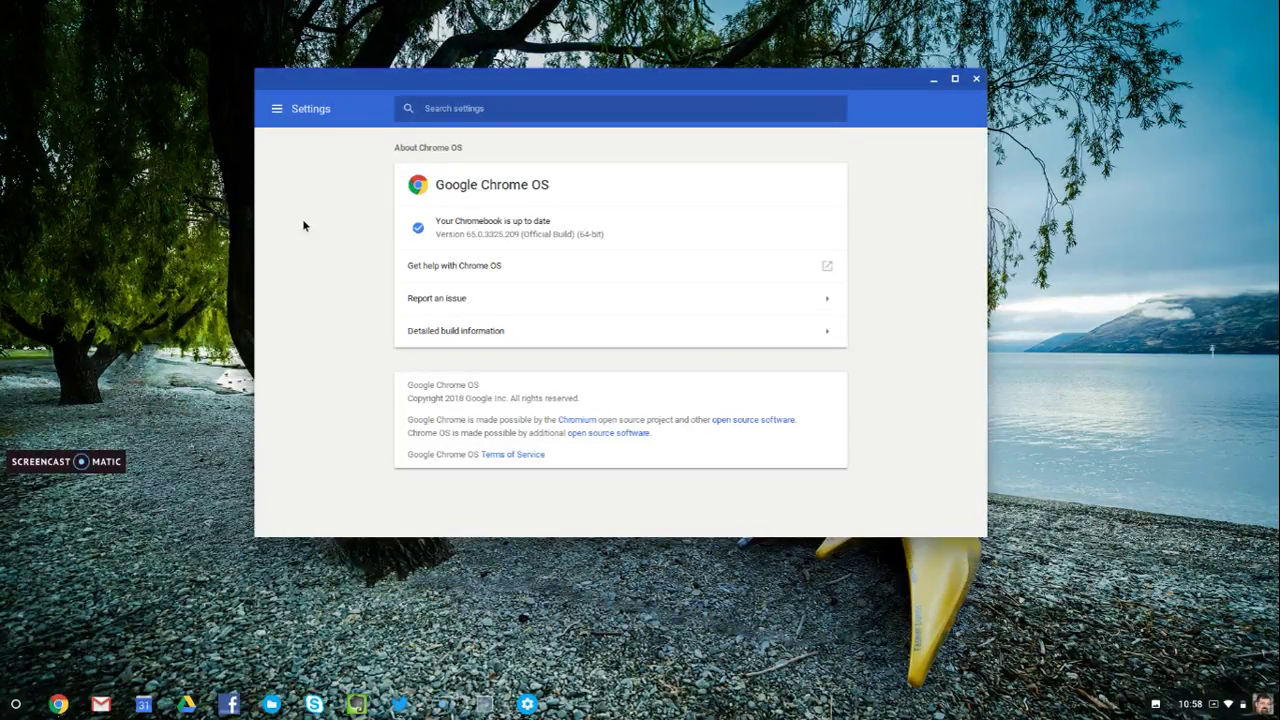
Step: Open the Jacks Tech Corner blog from Chrome's My Sites bookmark folder
left_click(58, 705)
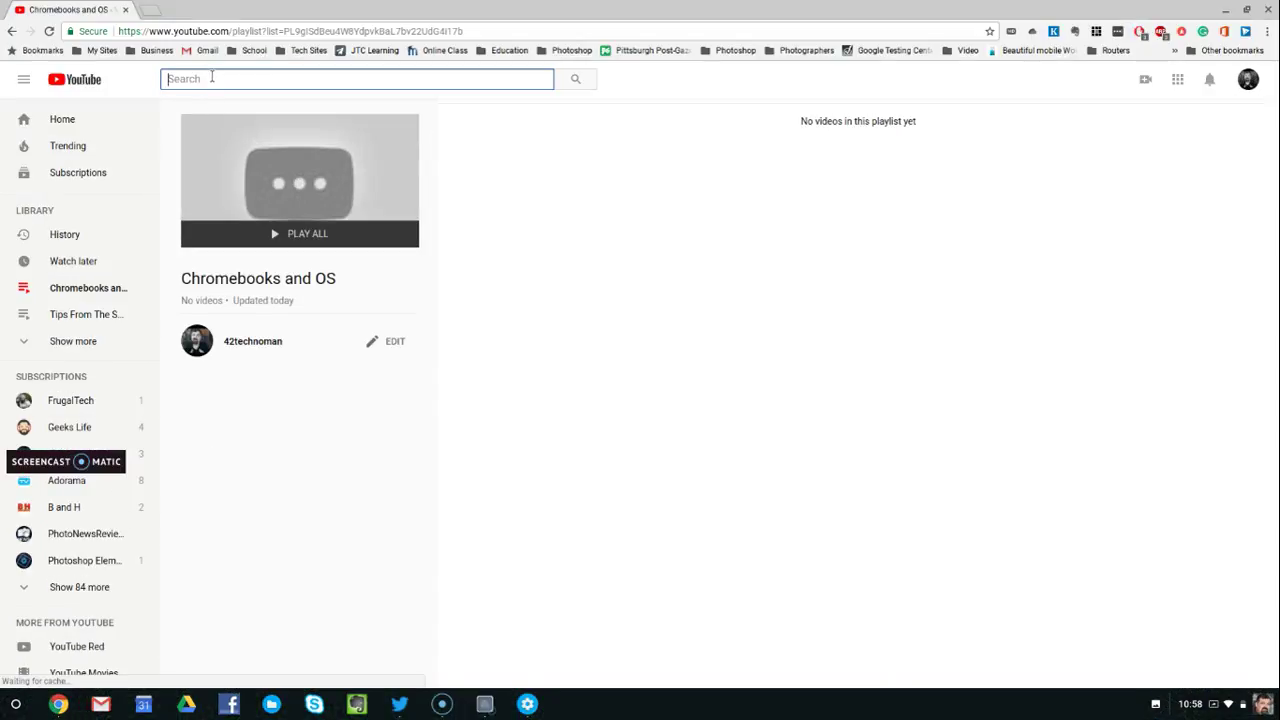
left_click(104, 51)
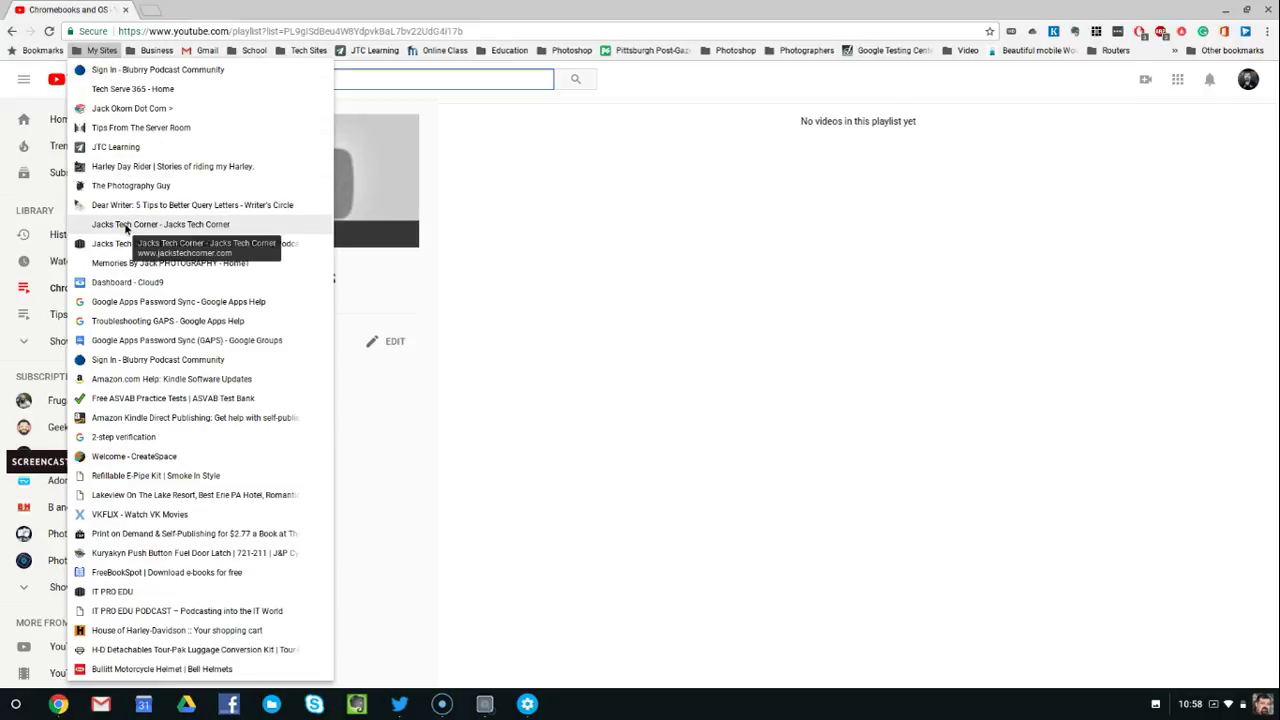
left_click(125, 225)
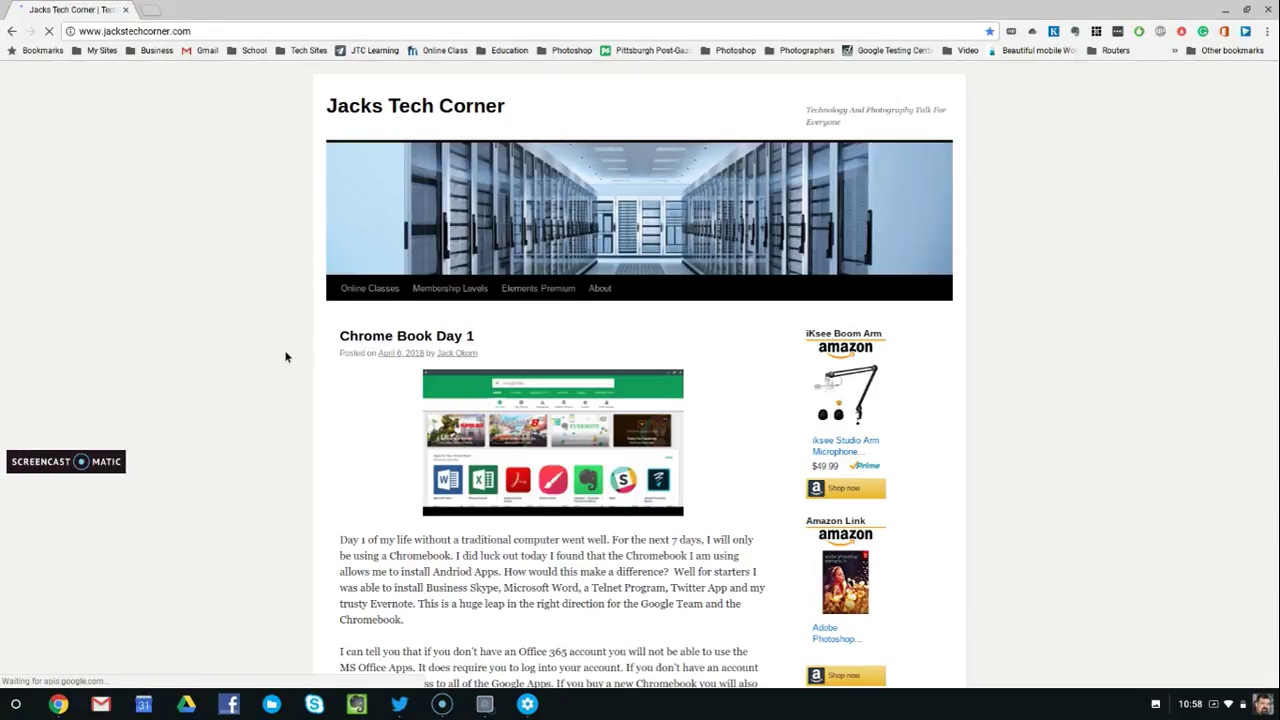
Step: Scroll through the 'Chrome Book Day 1' post and return to its top
scroll(287, 356, "down", 3)
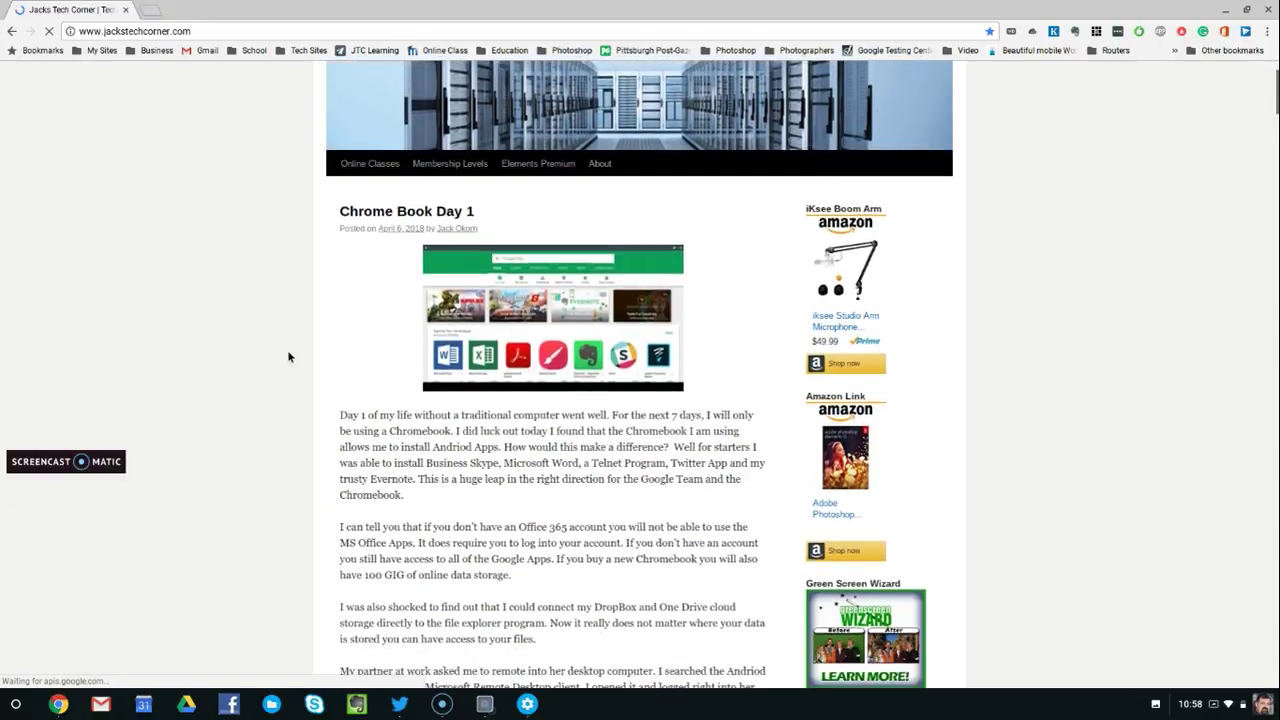
scroll(288, 357, "down", 1)
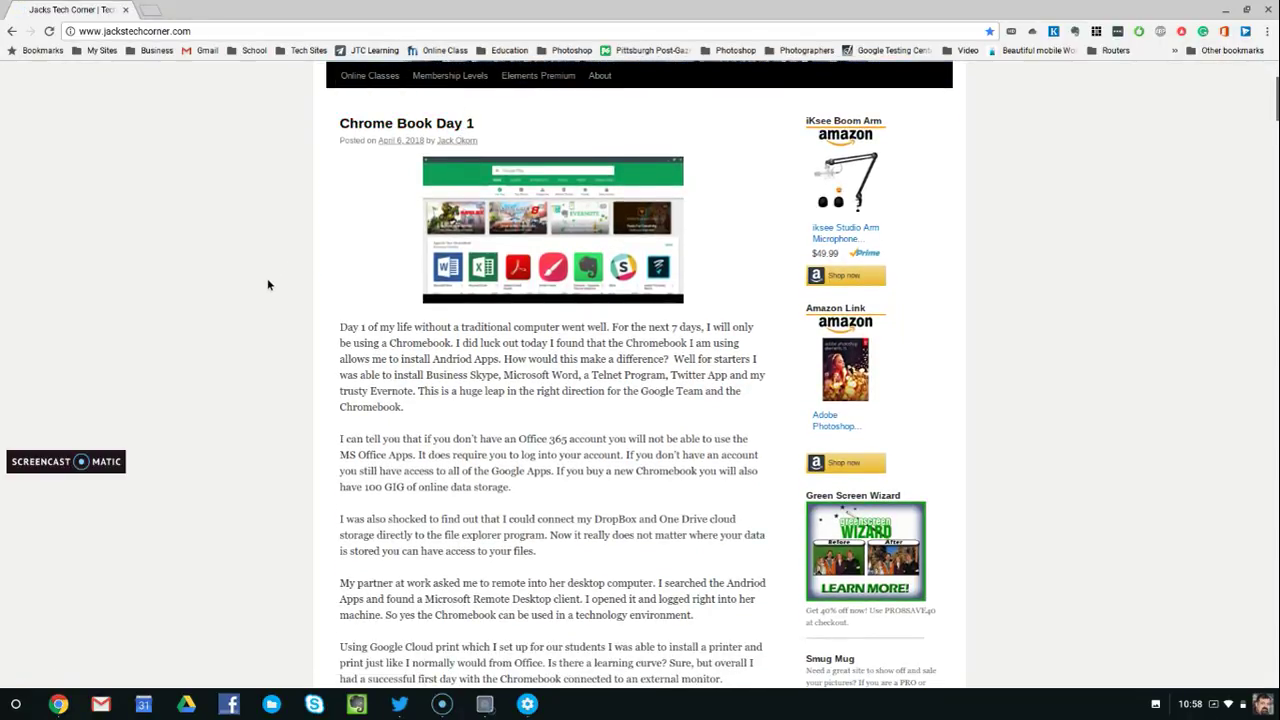
scroll(250, 362, "down", 2)
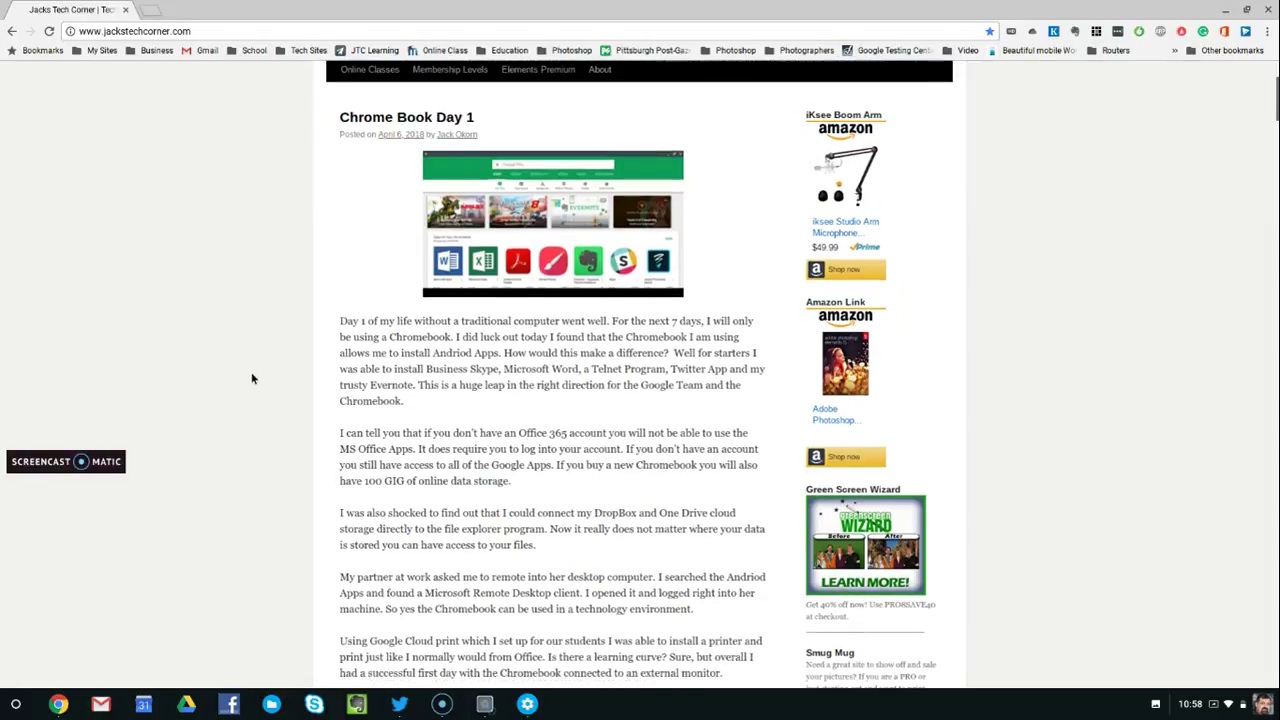
scroll(252, 366, "down", 1)
scroll(252, 365, "down", 1)
scroll(252, 365, "down", 1)
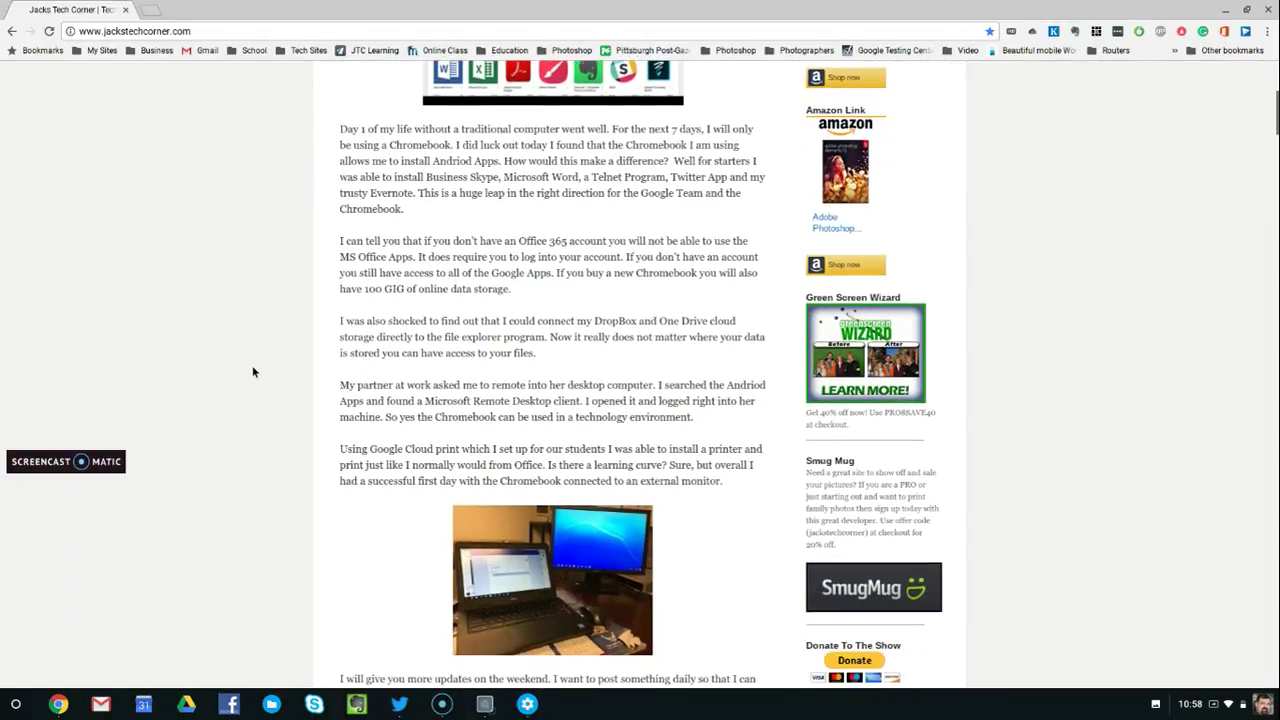
scroll(252, 365, "down", 1)
scroll(378, 466, "down", 2)
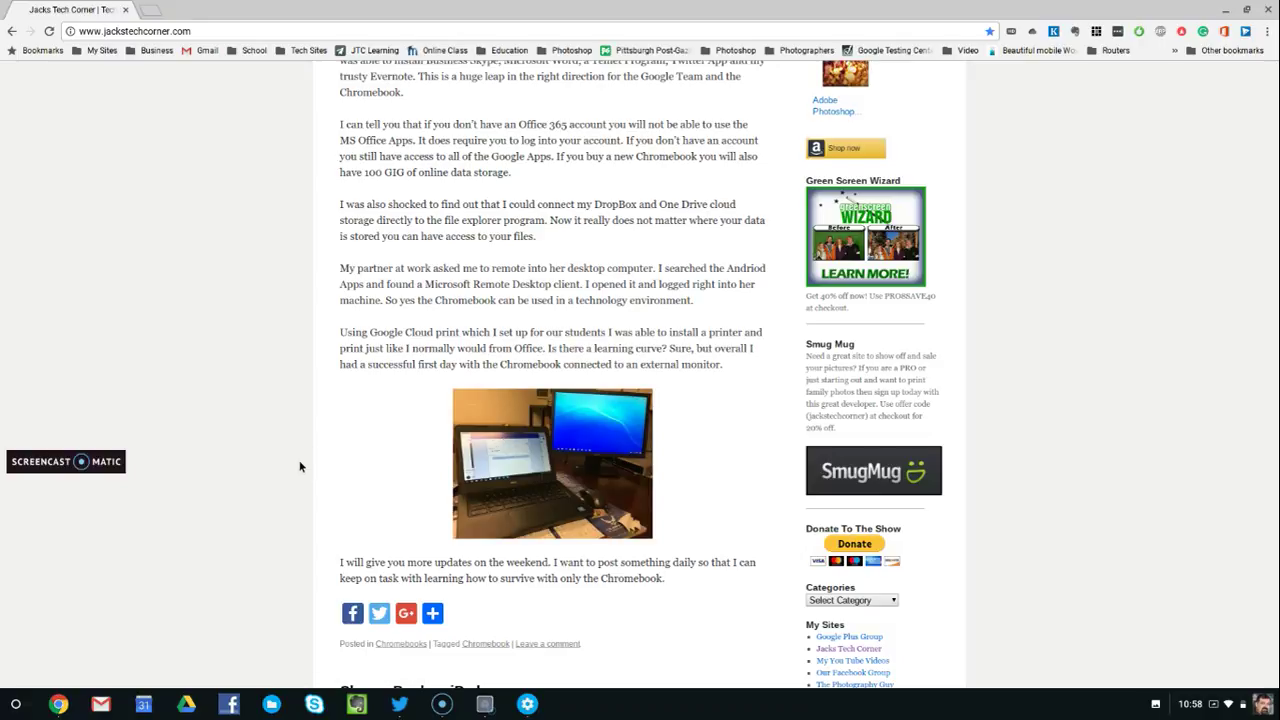
scroll(300, 466, "up", 3)
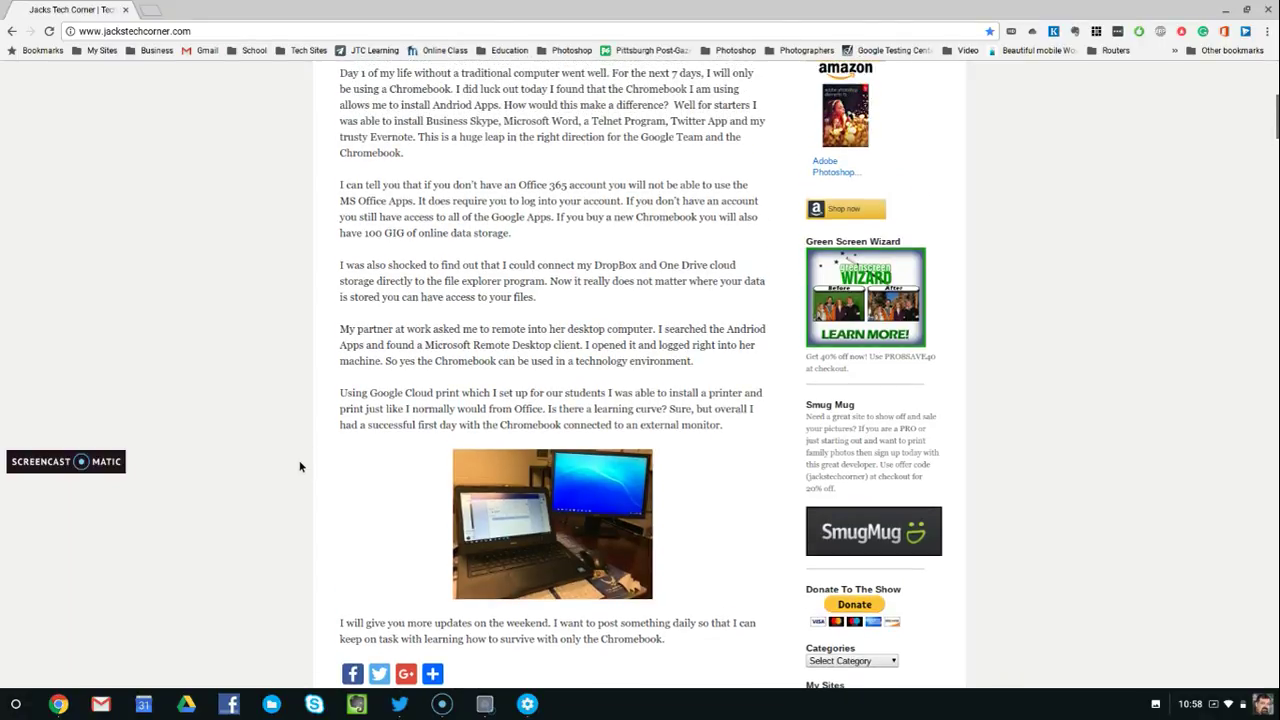
scroll(300, 466, "up", 4)
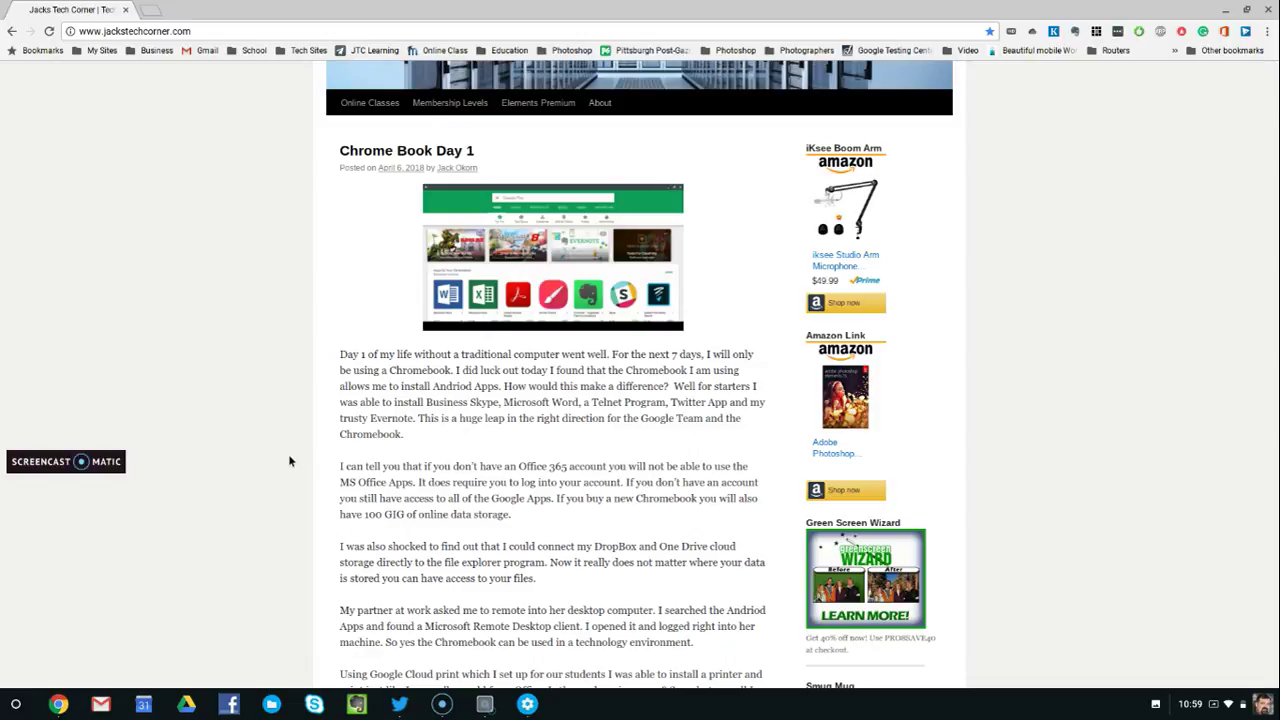
scroll(288, 461, "up", 2)
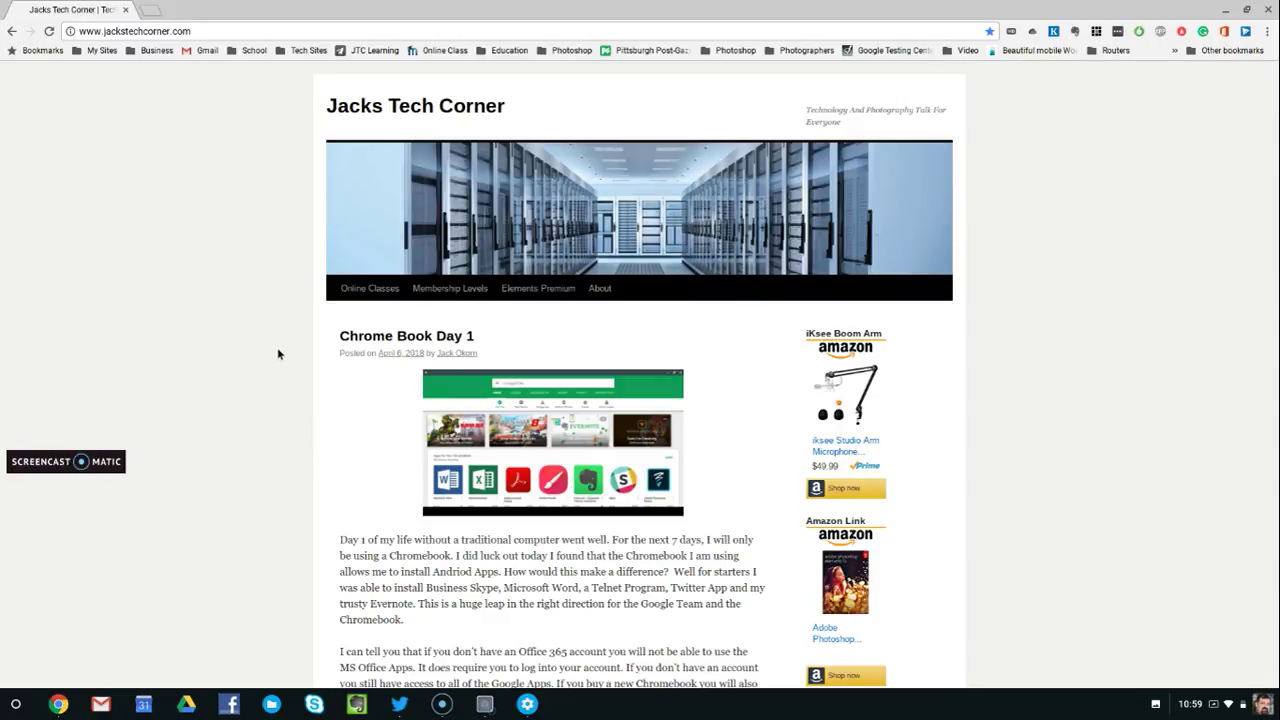
scroll(300, 362, "down", 2)
scroll(298, 364, "down", 3)
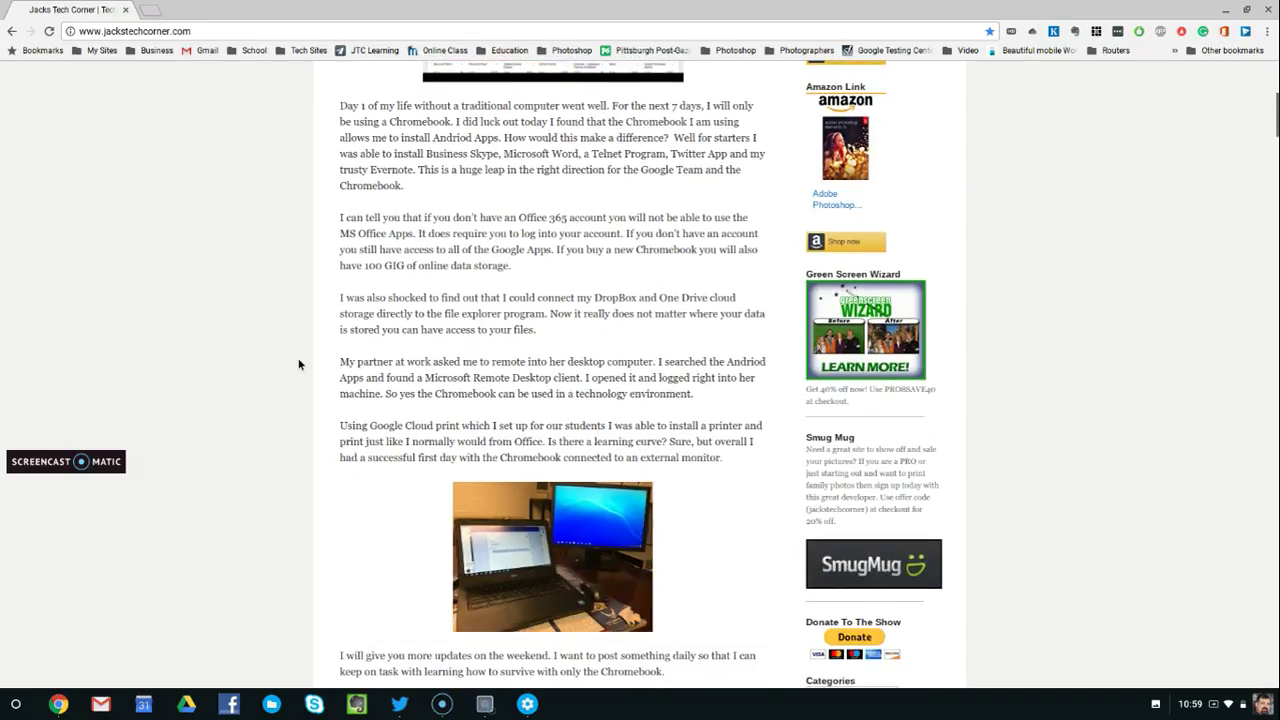
scroll(298, 364, "down", 2)
scroll(298, 364, "down", 1)
scroll(298, 364, "down", 1)
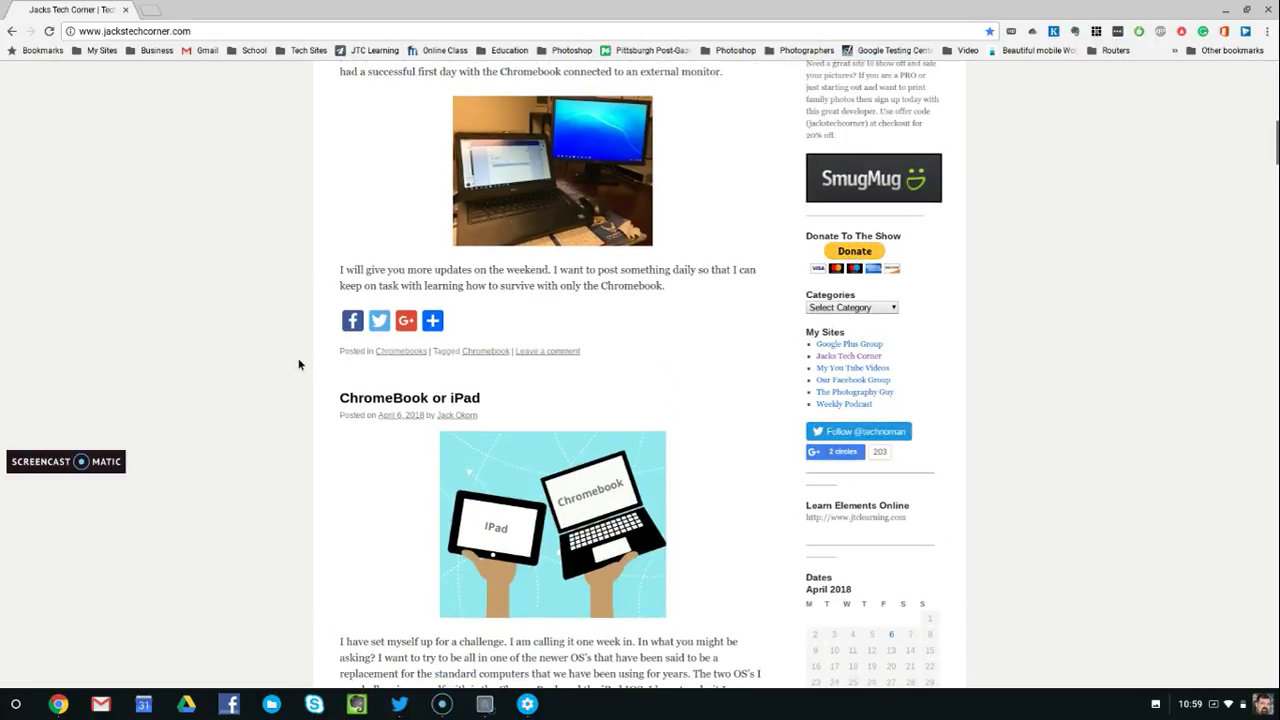
scroll(298, 364, "down", 2)
scroll(298, 364, "down", 2)
scroll(298, 364, "up", 1)
scroll(297, 364, "up", 1)
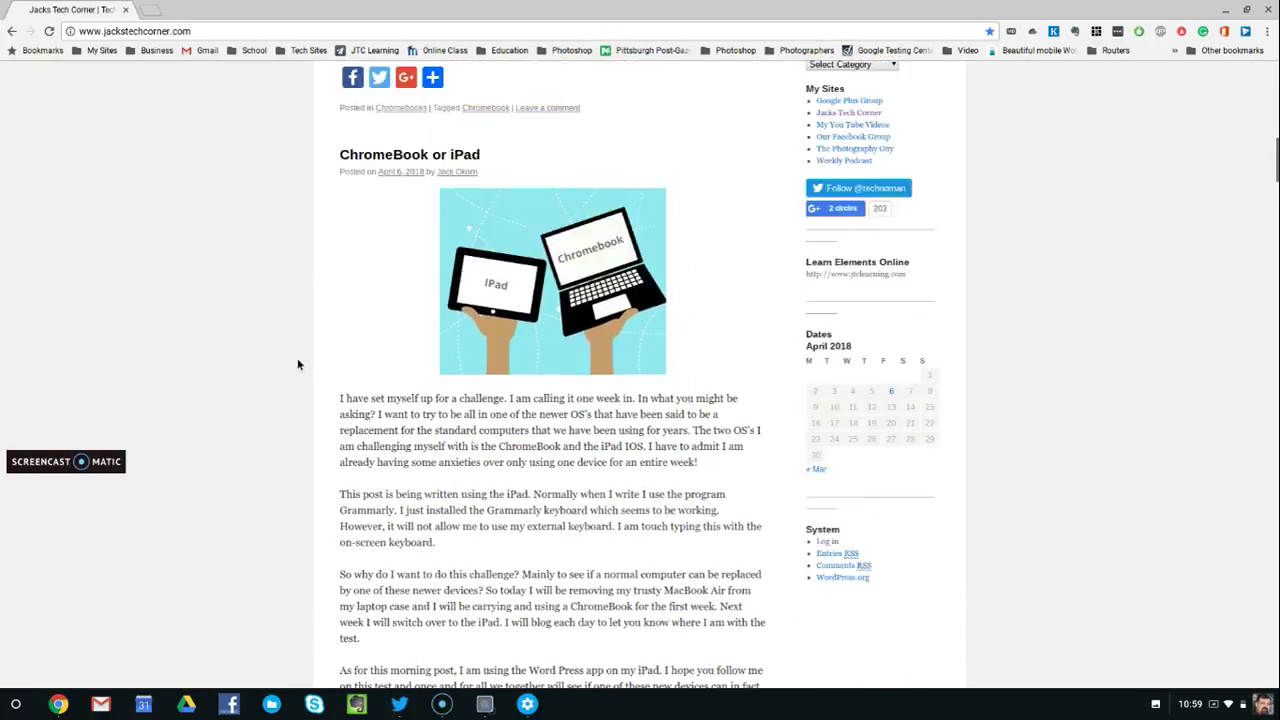
scroll(297, 364, "up", 9)
scroll(297, 364, "up", 2)
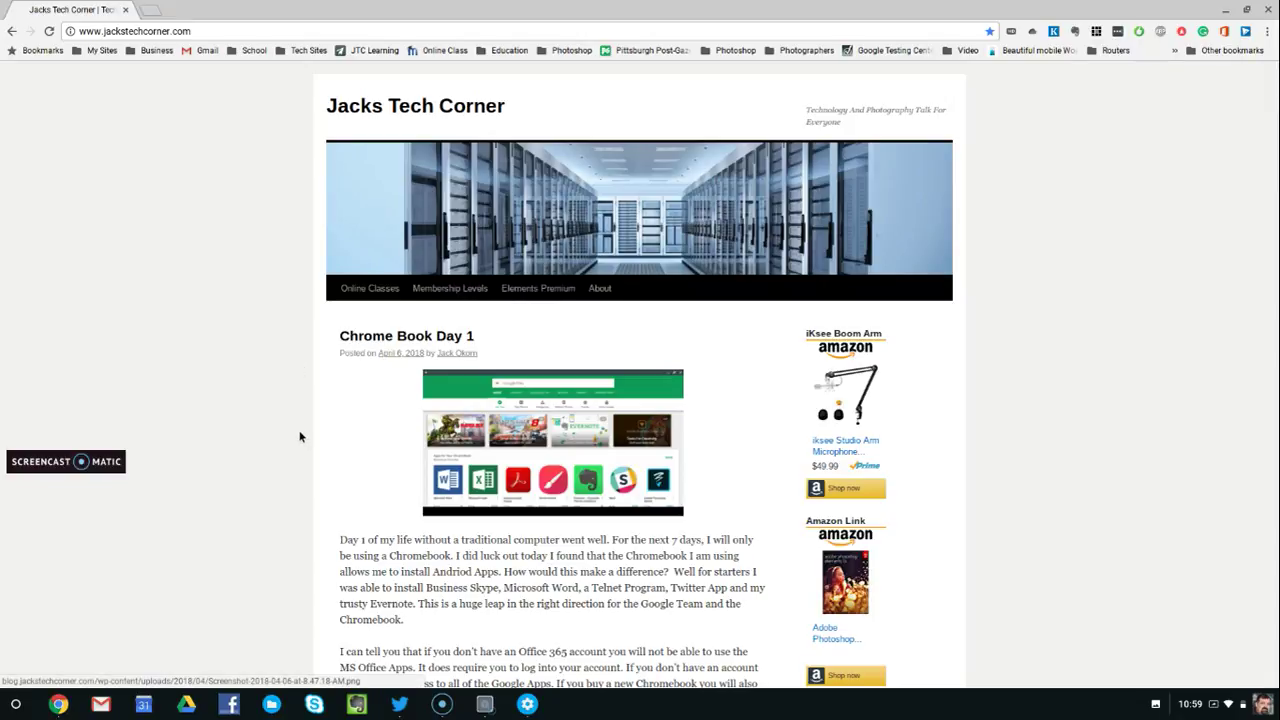
scroll(300, 440, "down", 4)
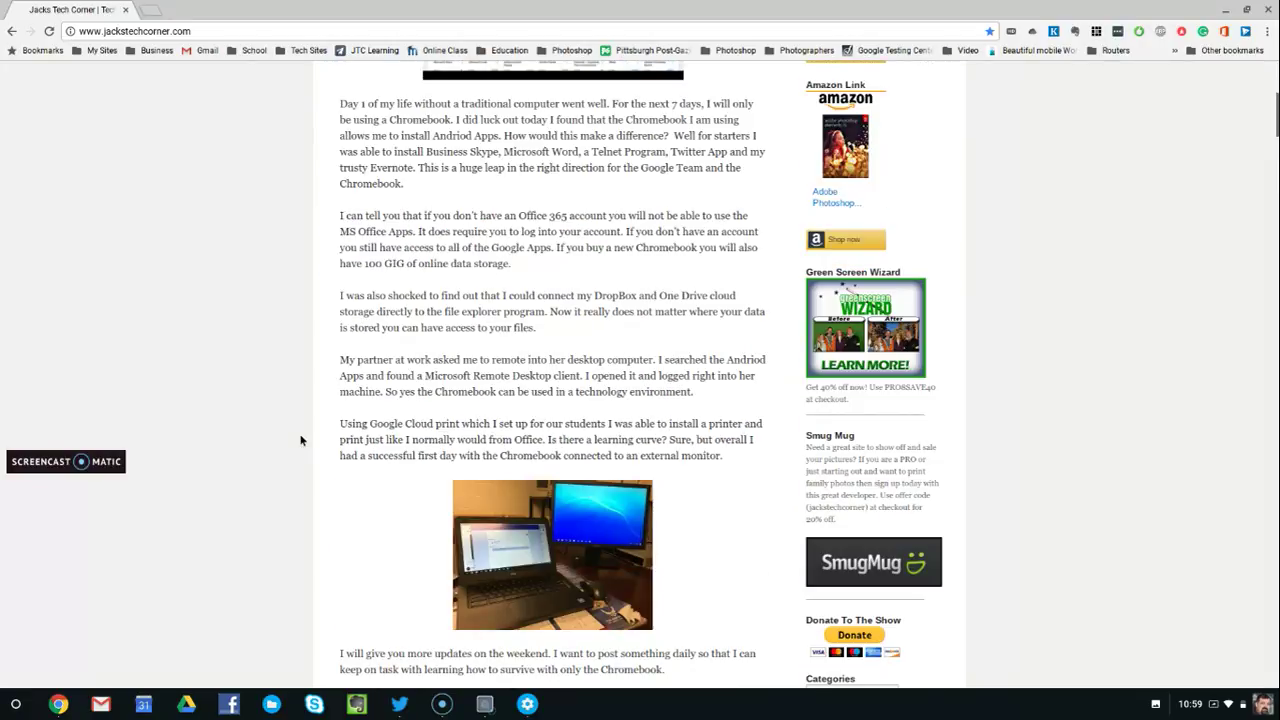
scroll(300, 440, "up", 4)
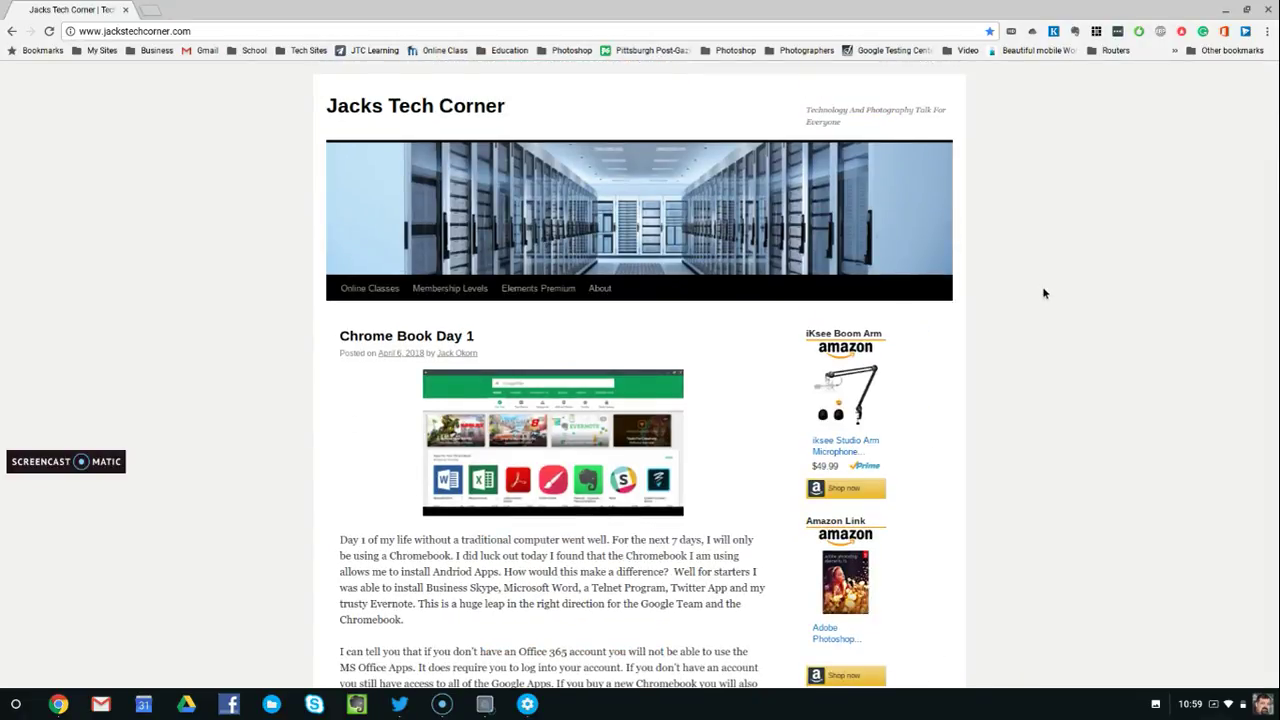
Step: Minimize the Chrome window so the About Chrome OS settings page is in front
left_click(1225, 9)
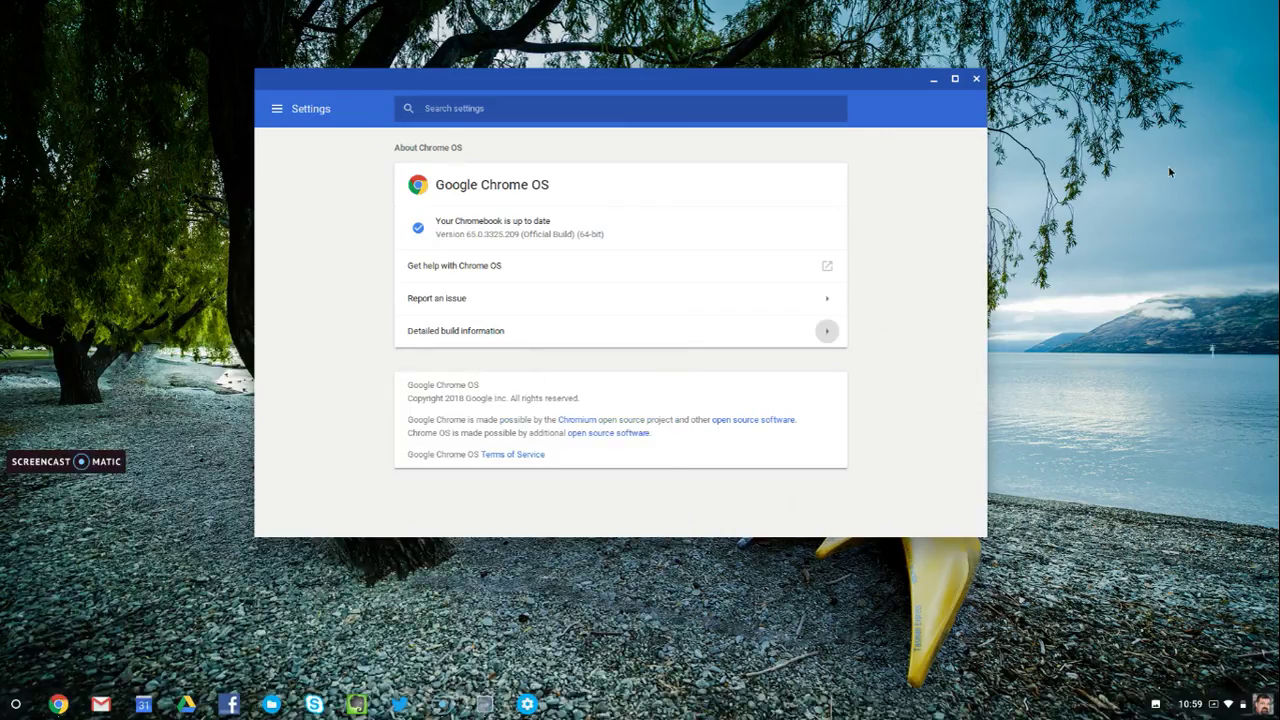